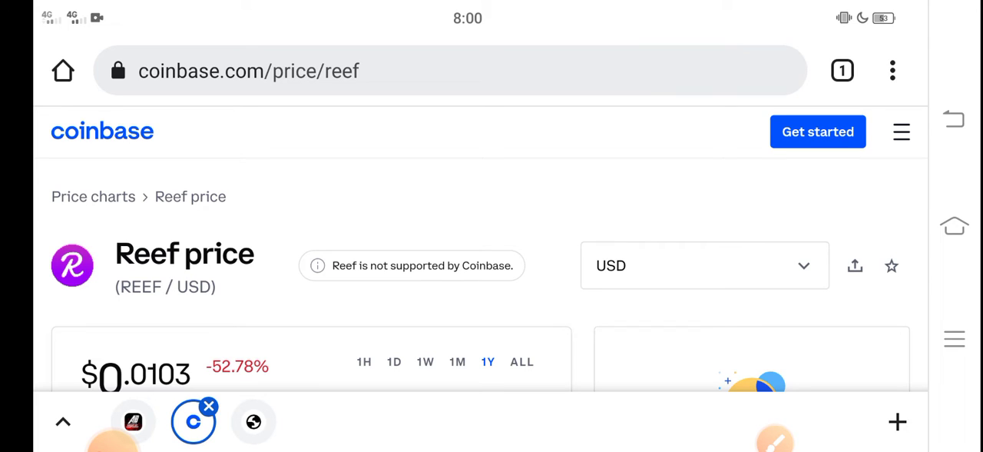
pyautogui.scroll(-1, 491, 269)
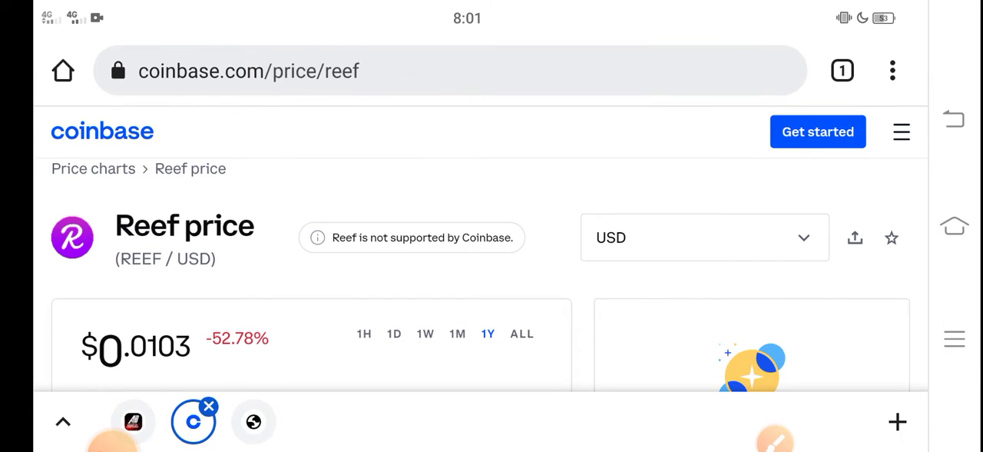
pyautogui.scroll(-1, 491, 269)
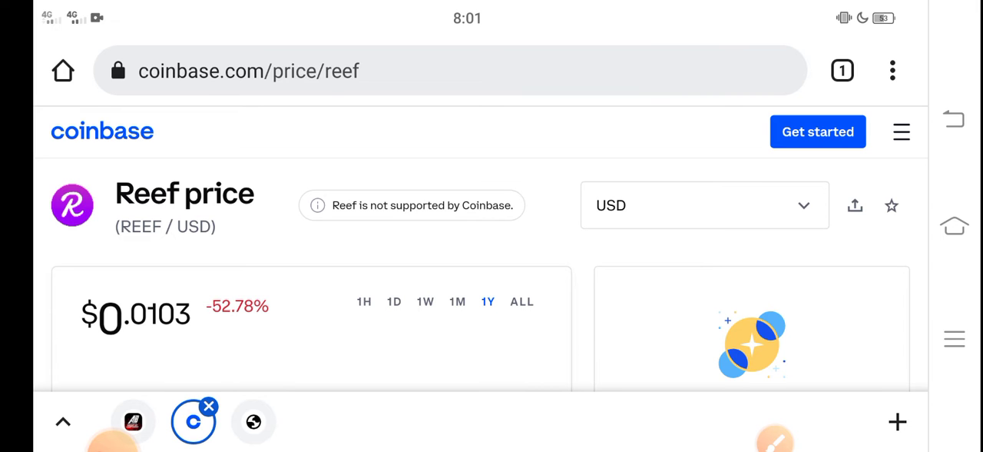
pyautogui.scroll(-3, 492, 269)
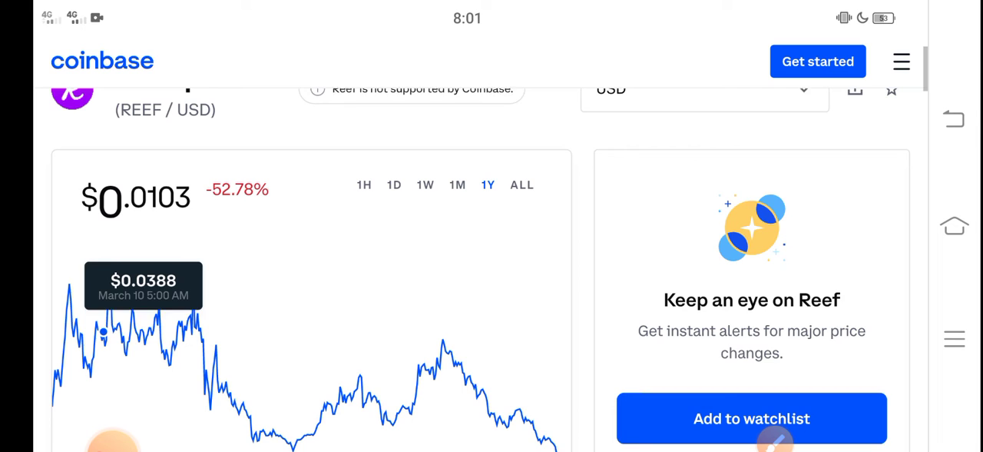
# - Switch the Reef price chart to the 1M timeframe showing the 44.74% monthly drop
pyautogui.moveTo(105, 333); pyautogui.dragTo(101, 338)
pyautogui.scroll(-1, 102, 338)
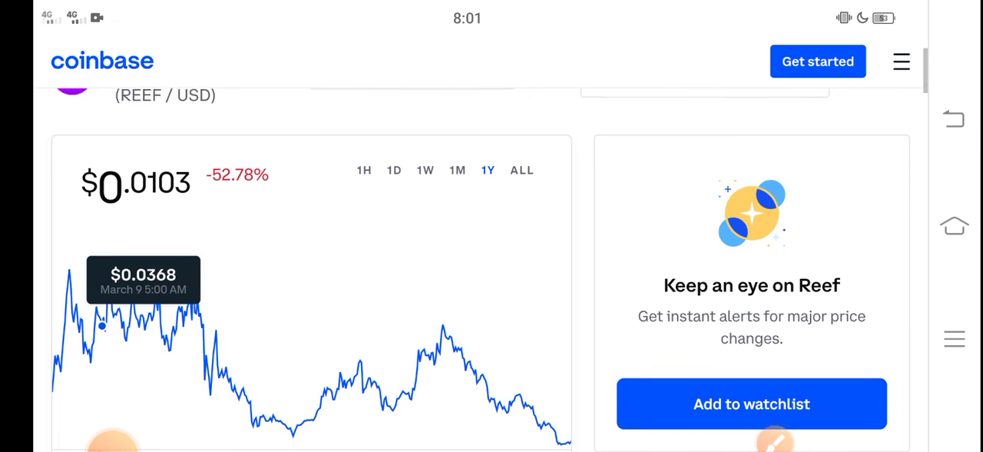
pyautogui.click(457, 144)
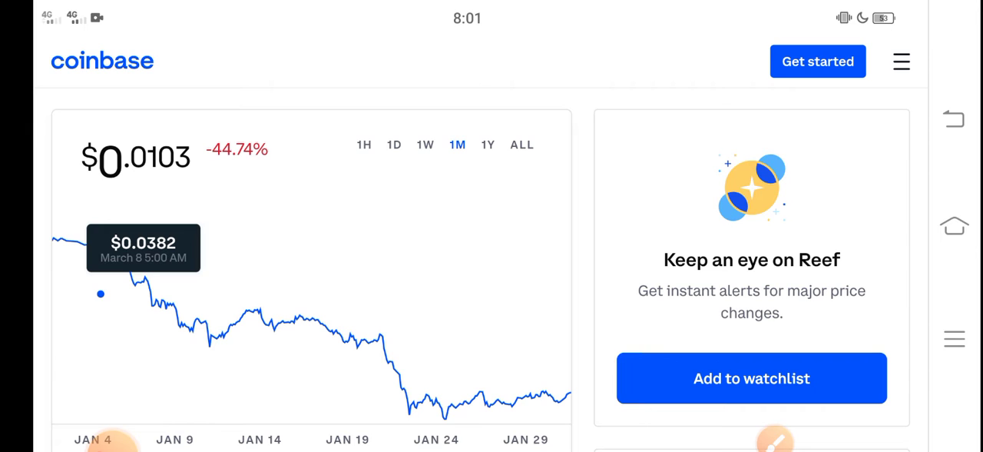
pyautogui.scroll(-1, 461, 346)
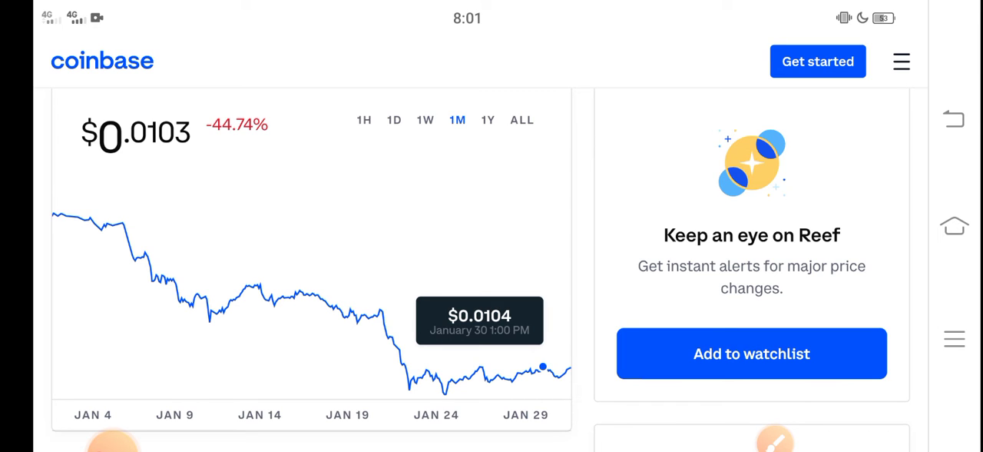
# - With the drawing tools up, underline the $0.0103 price and circle the -44.74% change in red
pyautogui.click(775, 440)
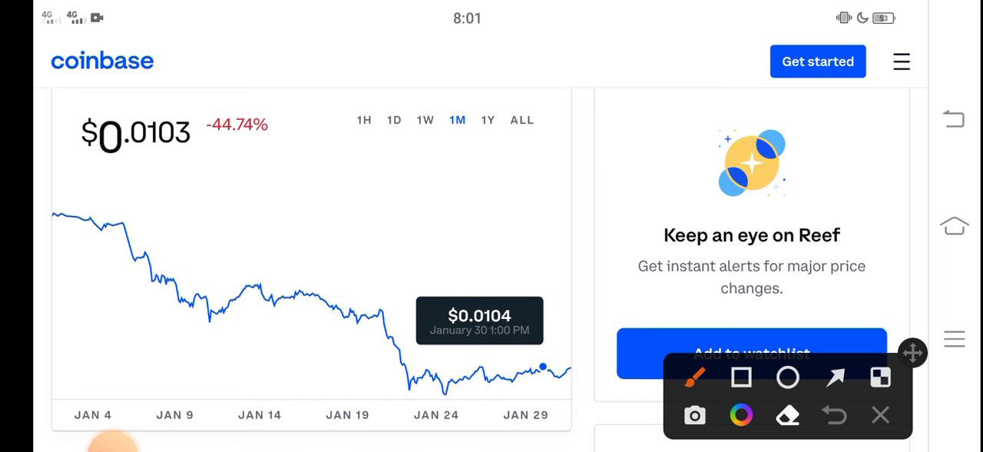
pyautogui.moveTo(198, 168); pyautogui.dragTo(71, 155)
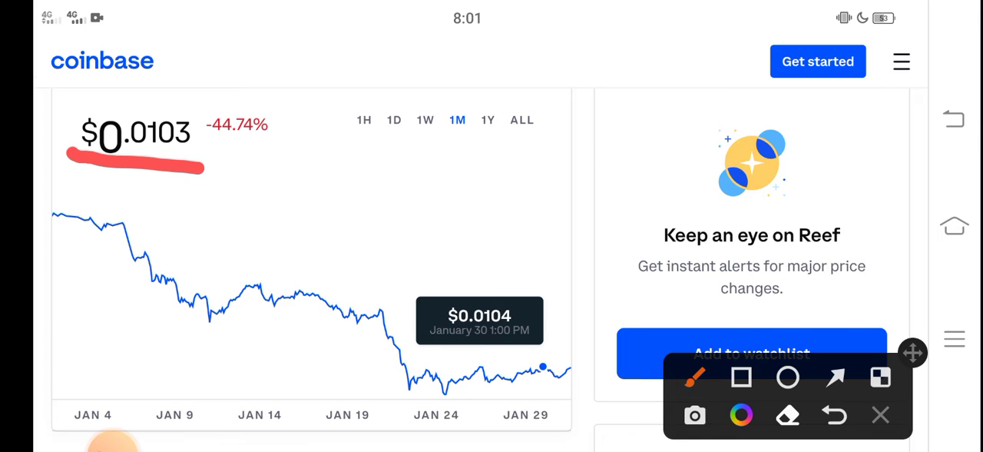
pyautogui.moveTo(296, 117); pyautogui.dragTo(268, 111)
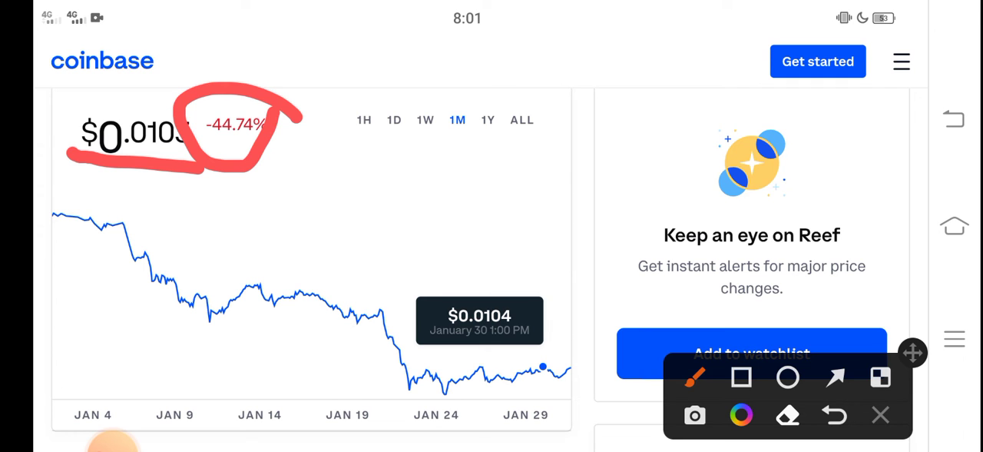
# - Clear the red marks by closing the drawing tools, then have them back over the chart
pyautogui.click(880, 415)
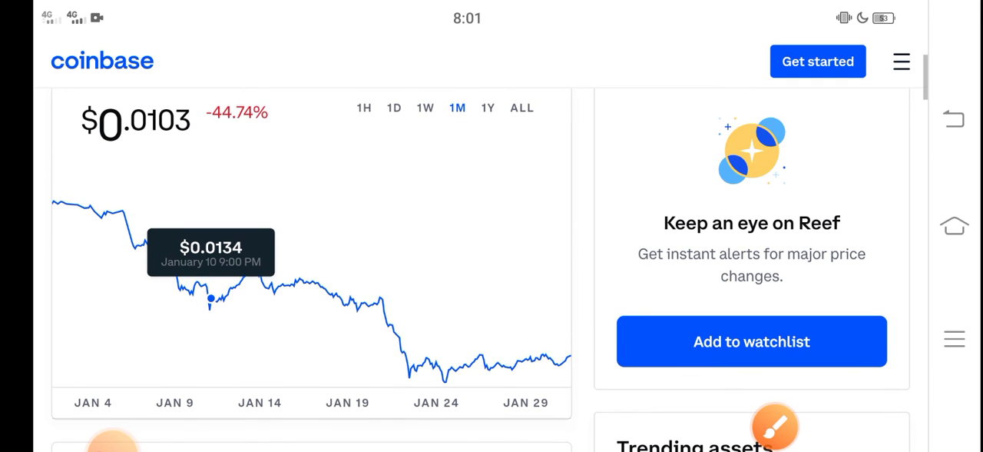
pyautogui.moveTo(230, 300)
pyautogui.mouseDown()
pyautogui.moveTo(231, 268)
pyautogui.moveTo(184, 288)
pyautogui.mouseUp()
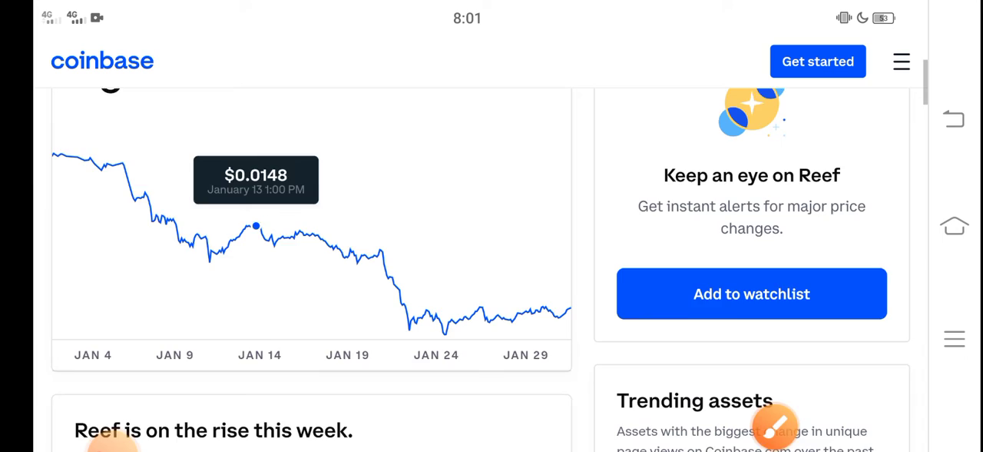
pyautogui.click(776, 442)
# - Freehand a red trend line along the monthly chart's slide to the late-January low and rebound
pyautogui.click(695, 377)
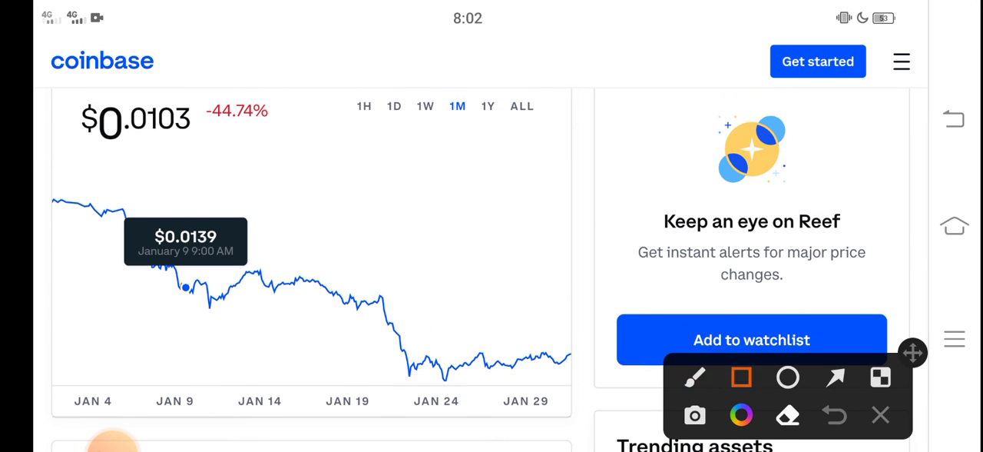
pyautogui.moveTo(69, 183)
pyautogui.mouseDown()
pyautogui.moveTo(375, 334)
pyautogui.moveTo(434, 390)
pyautogui.moveTo(628, 344)
pyautogui.mouseUp()
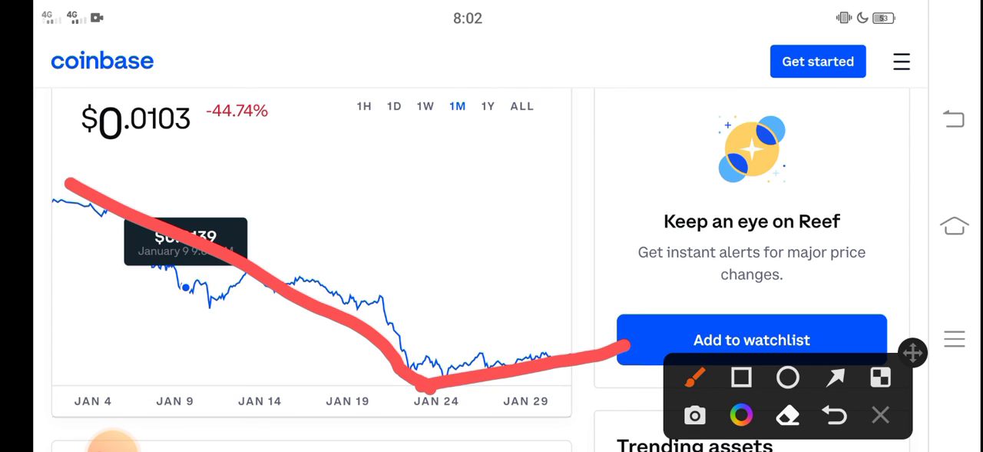
pyautogui.click(880, 415)
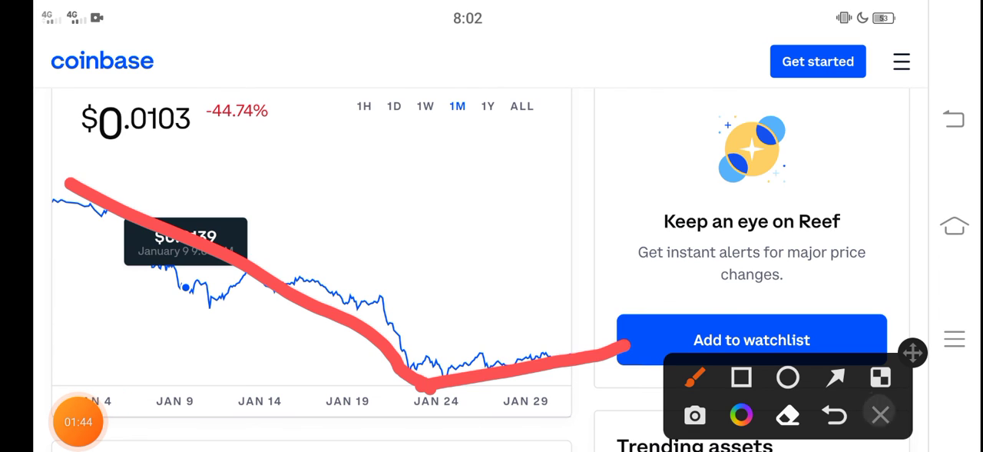